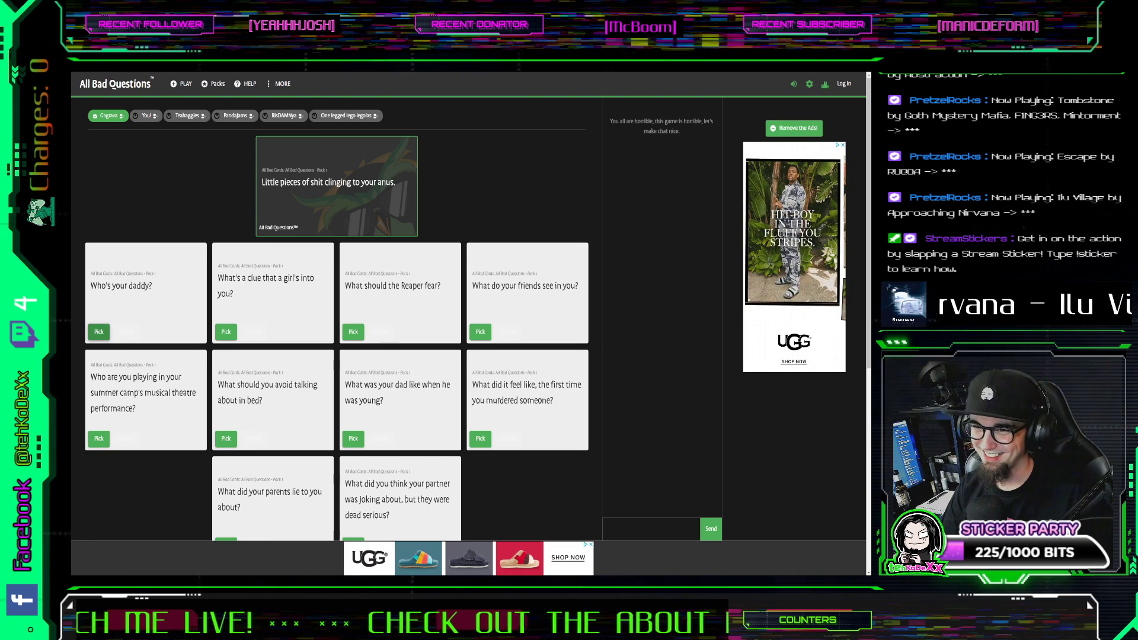
- Play the 'Who's your daddy?' card for the round and confirm it
left_click(98, 331)
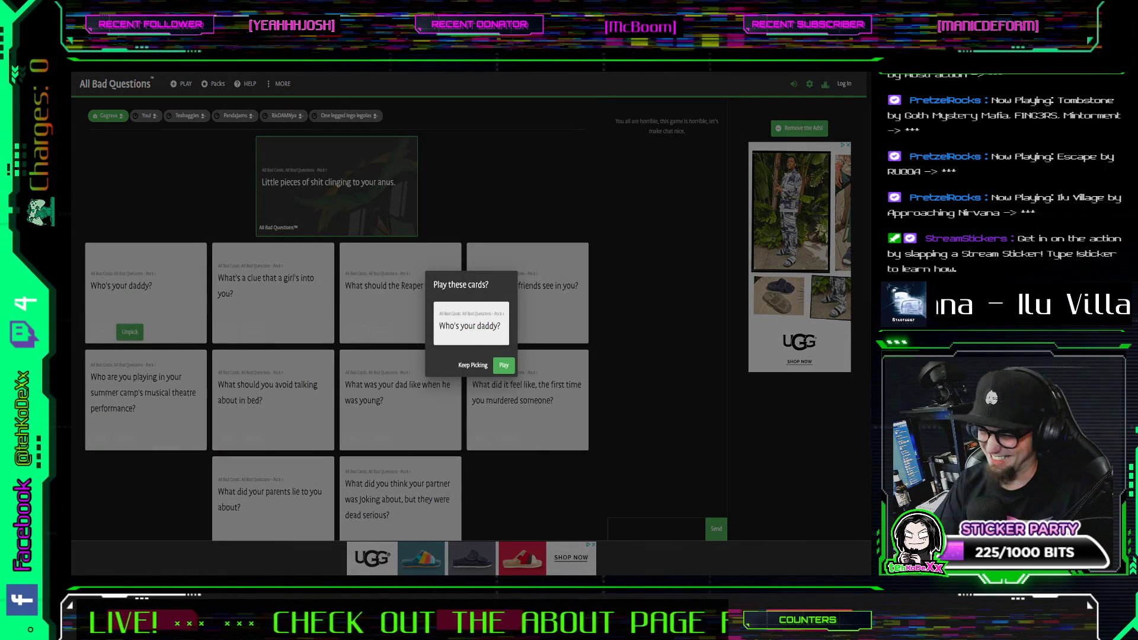
left_click(503, 363)
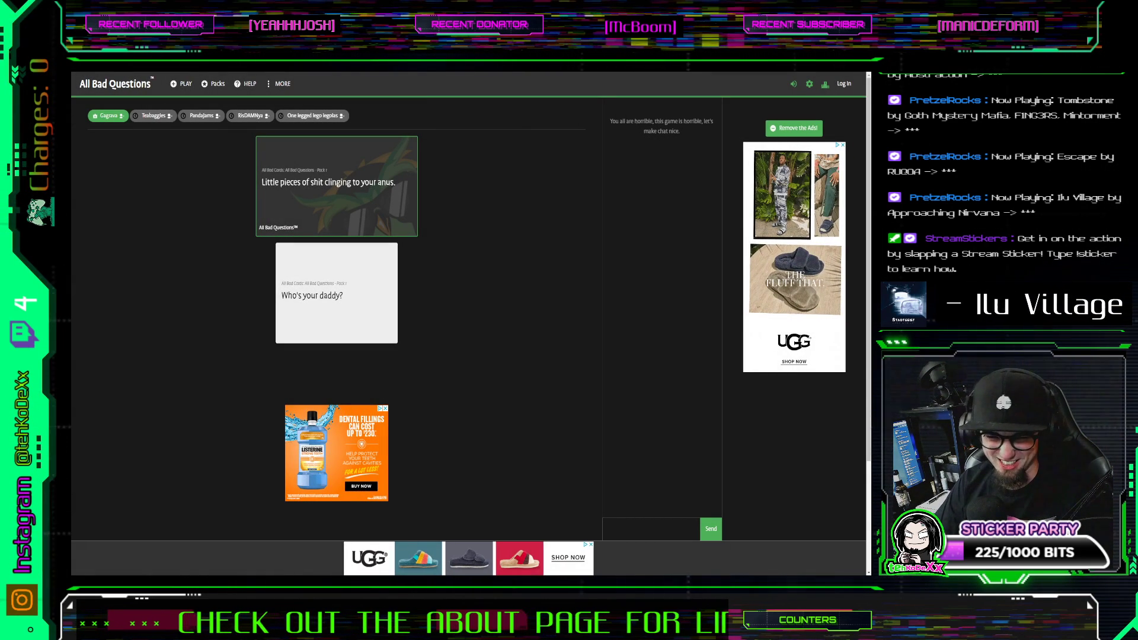